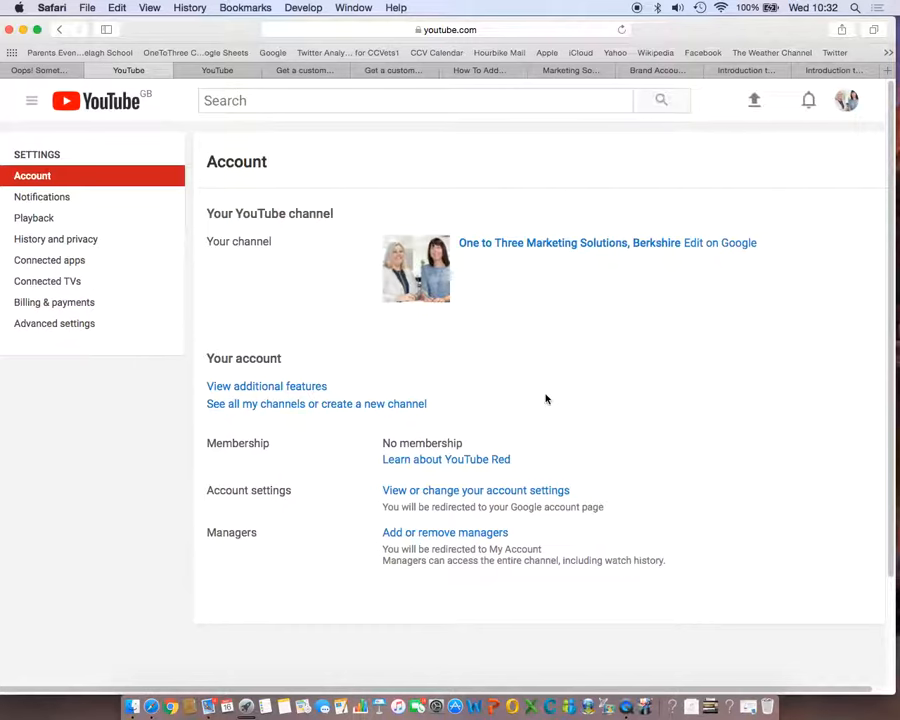
# Open the channel's additional features to check its verification status
pyautogui.click(238, 390)
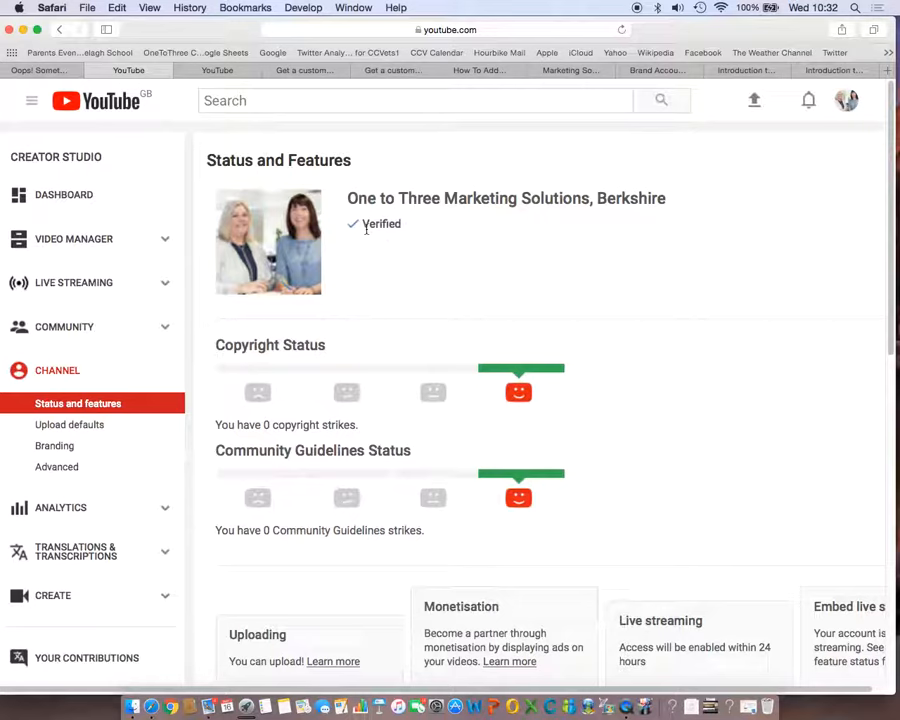
# Open the video "How to create a Facebook slideshow 2018" for editing from Creator Studio's Video Manager
pyautogui.click(846, 104)
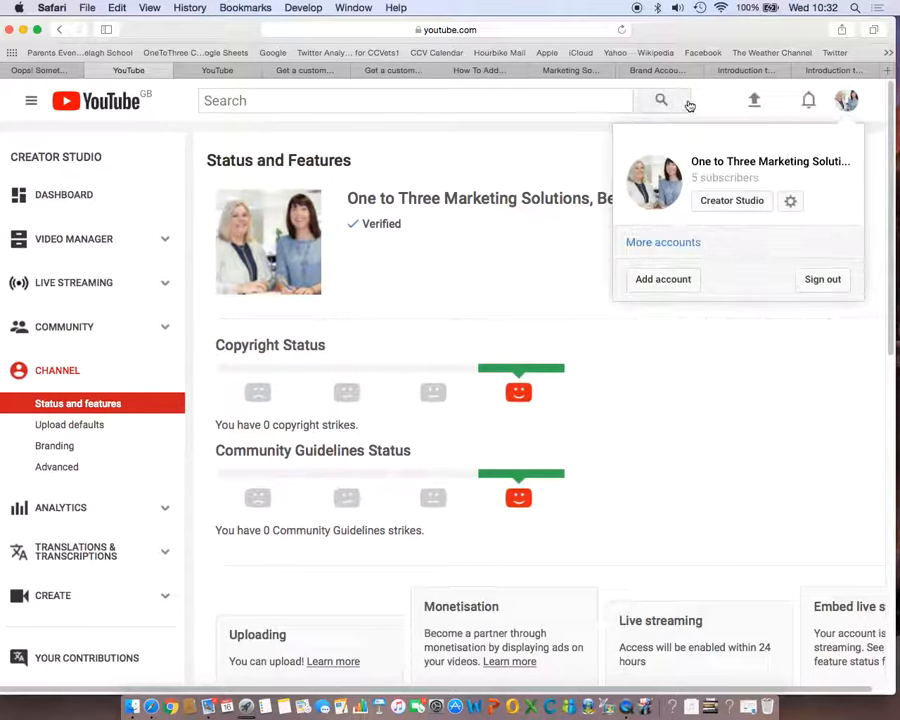
pyautogui.click(721, 201)
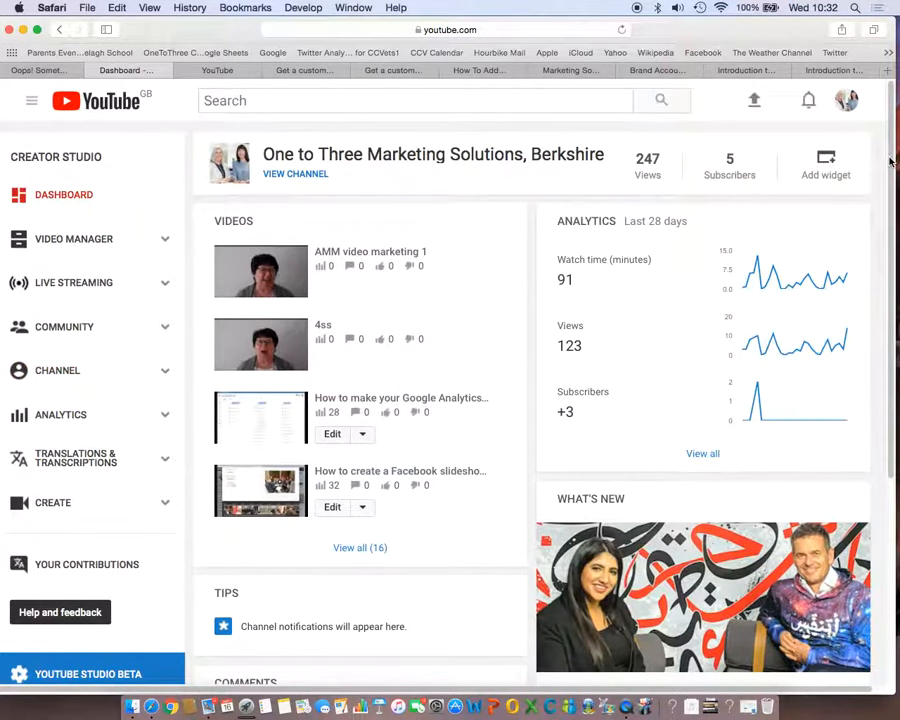
pyautogui.scroll(-3, 892, 180)
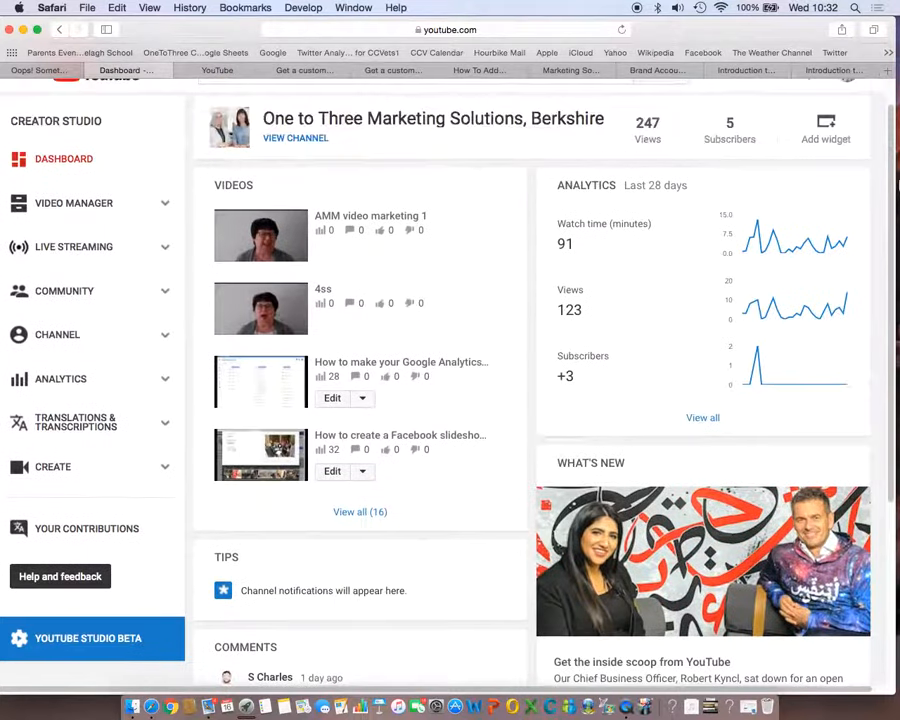
pyautogui.click(52, 211)
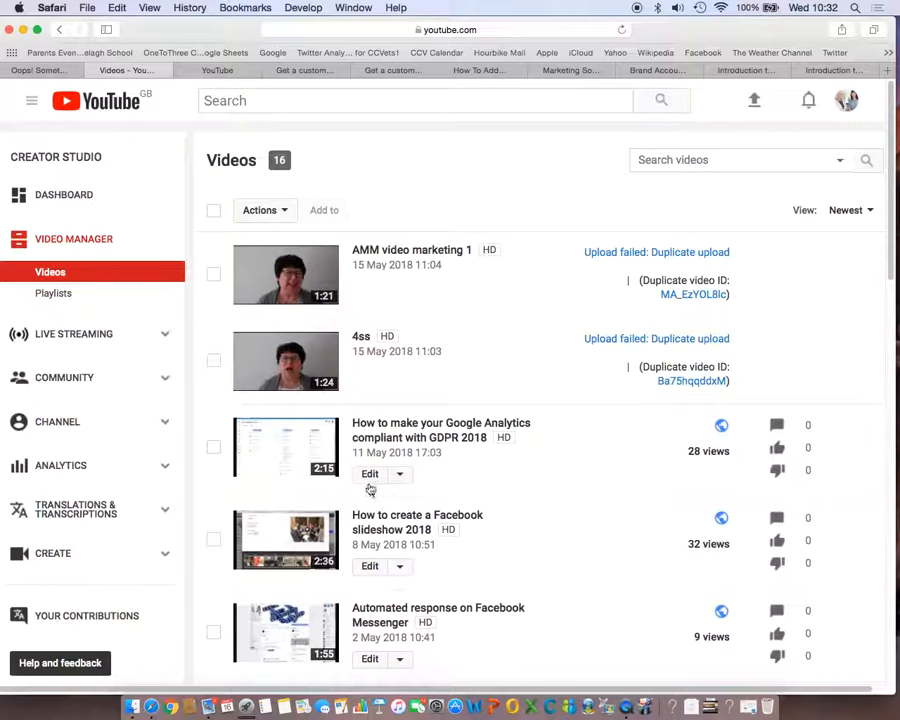
pyautogui.click(370, 567)
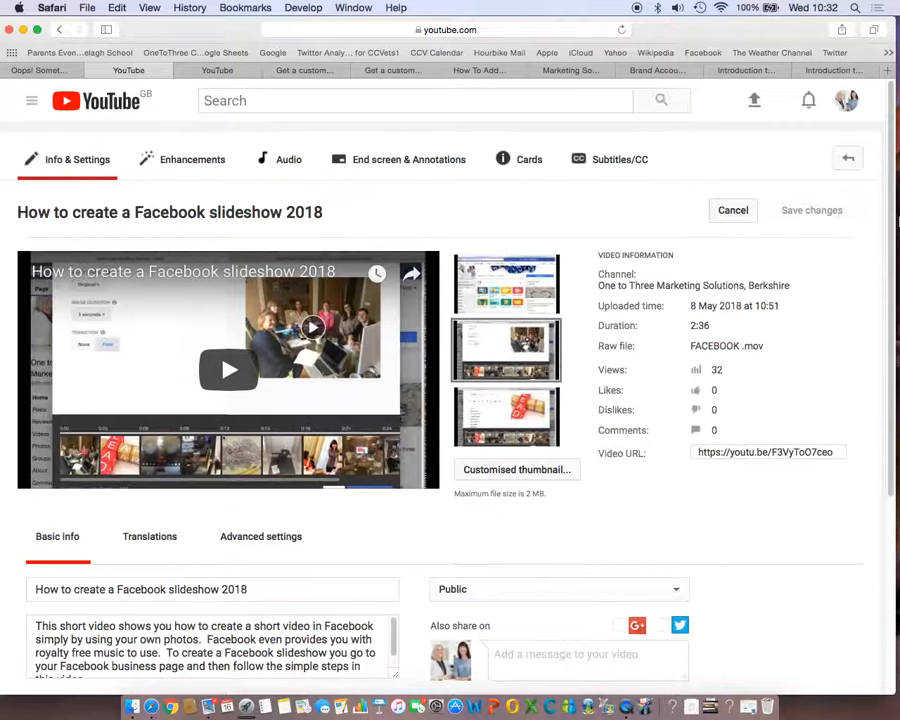
# Review the video's title, description, tags and playlist choices in its basic info
pyautogui.scroll(-2, 888, 238)
pyautogui.scroll(-5, 888, 238)
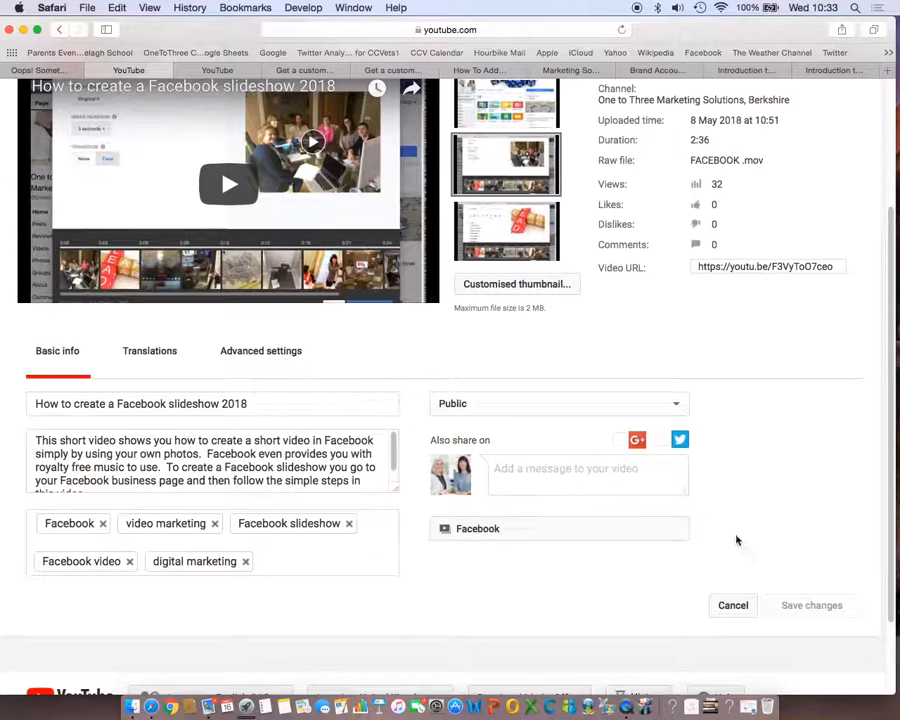
pyautogui.click(480, 537)
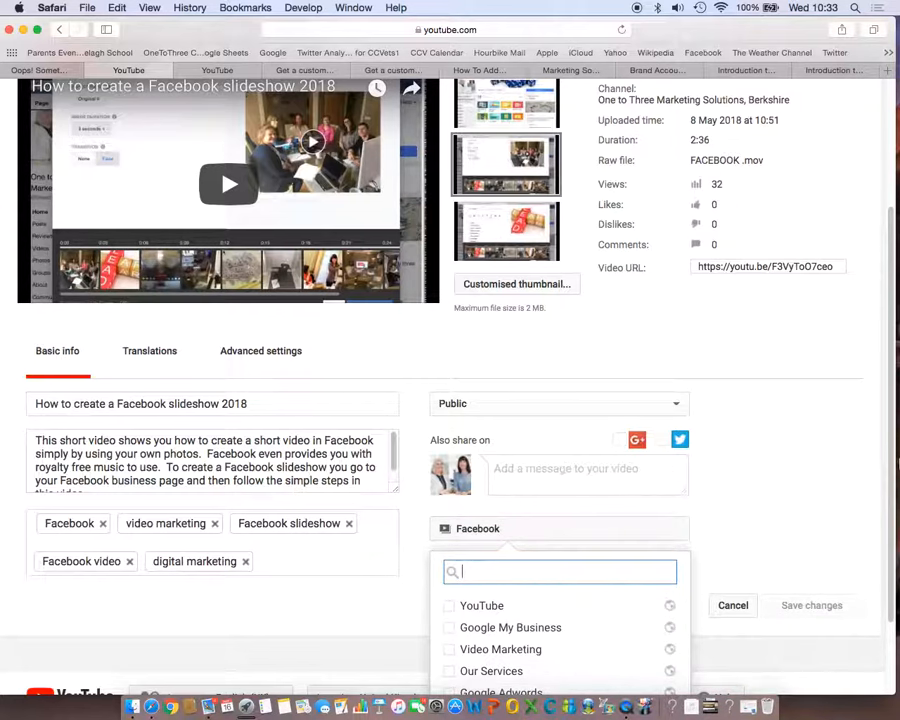
pyautogui.scroll(-2, 893, 507)
pyautogui.scroll(-1, 893, 507)
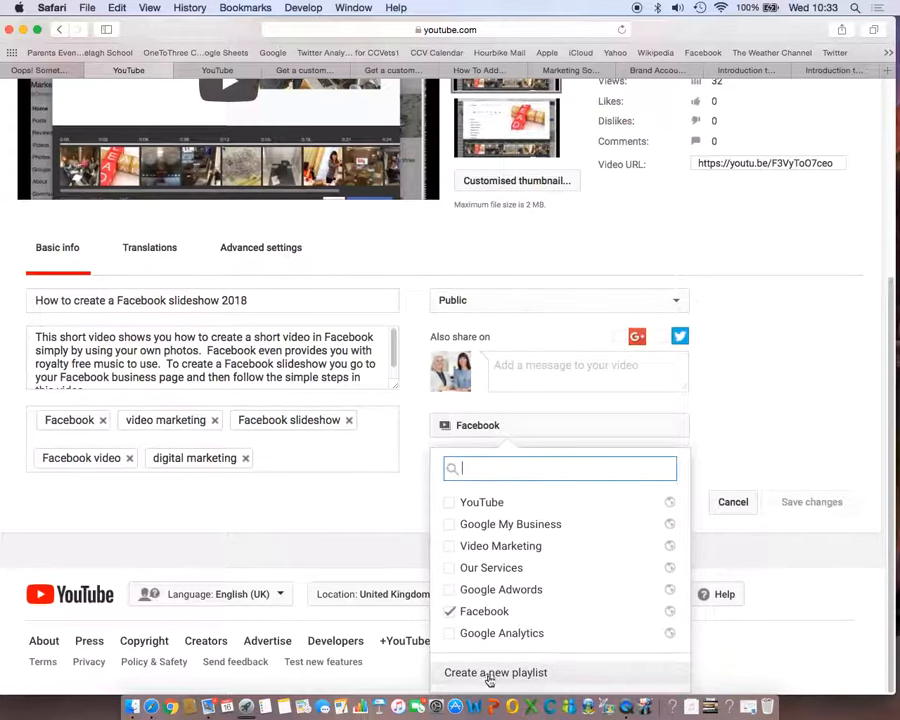
pyautogui.click(845, 393)
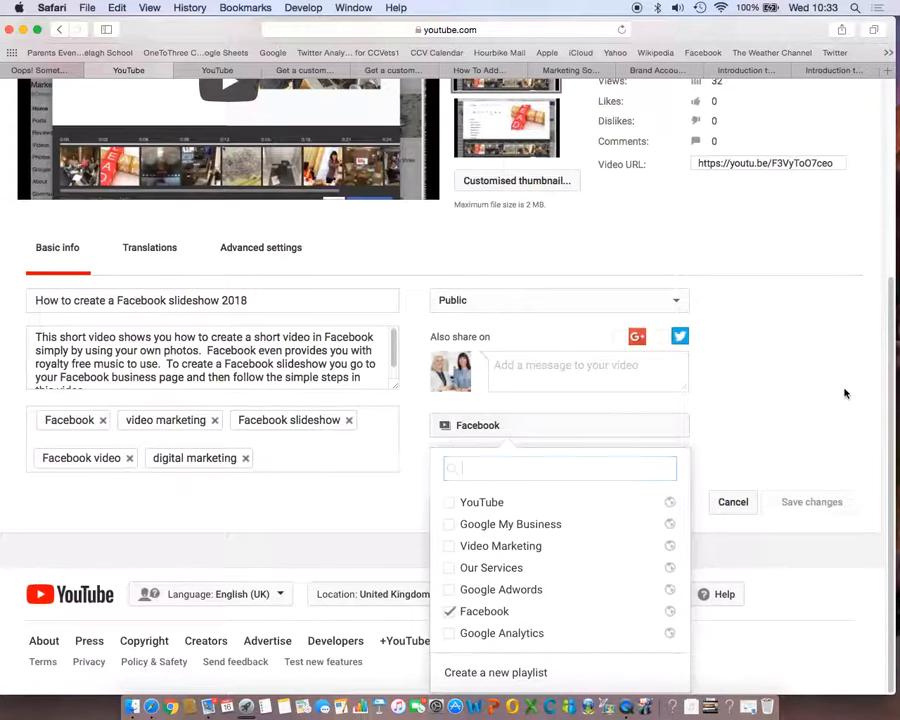
# Examine the video's thumbnail options and the custom thumbnail file chooser without picking an image
pyautogui.scroll(5, 893, 200)
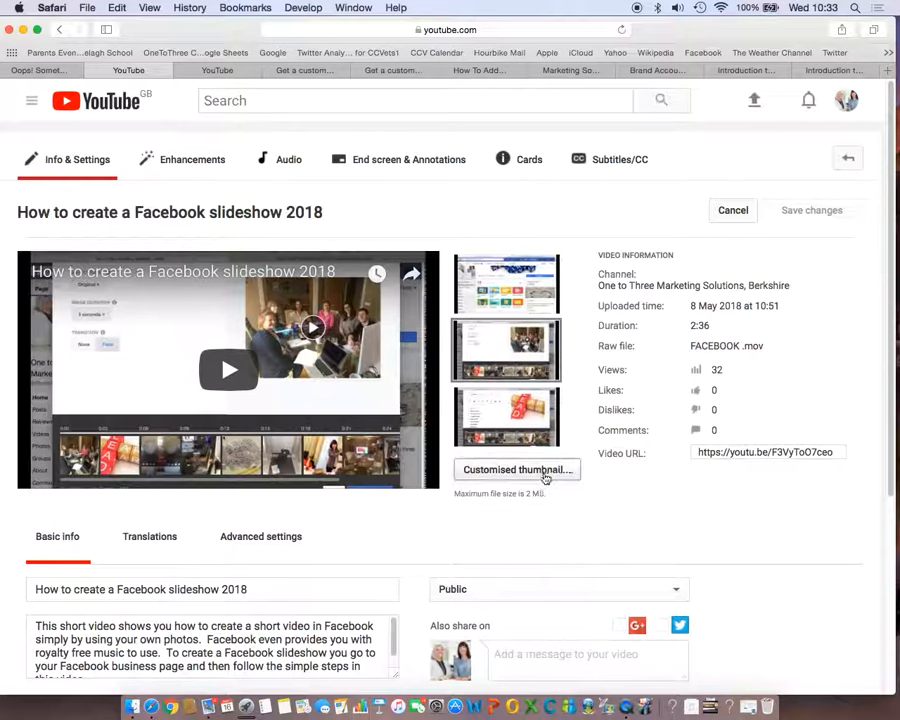
pyautogui.moveTo(516, 438)
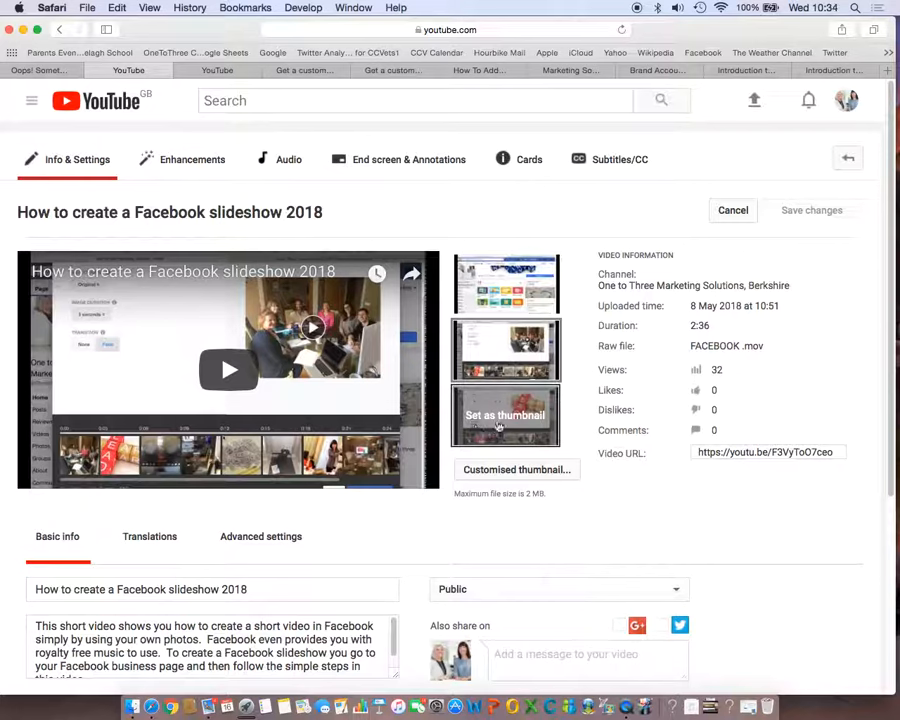
pyautogui.click(478, 471)
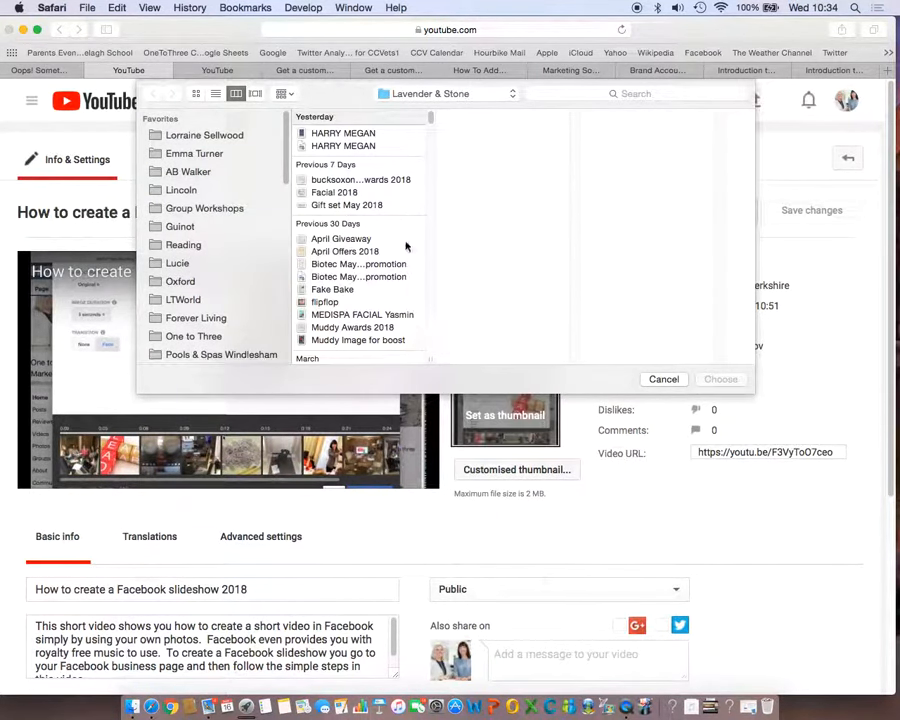
pyautogui.click(663, 380)
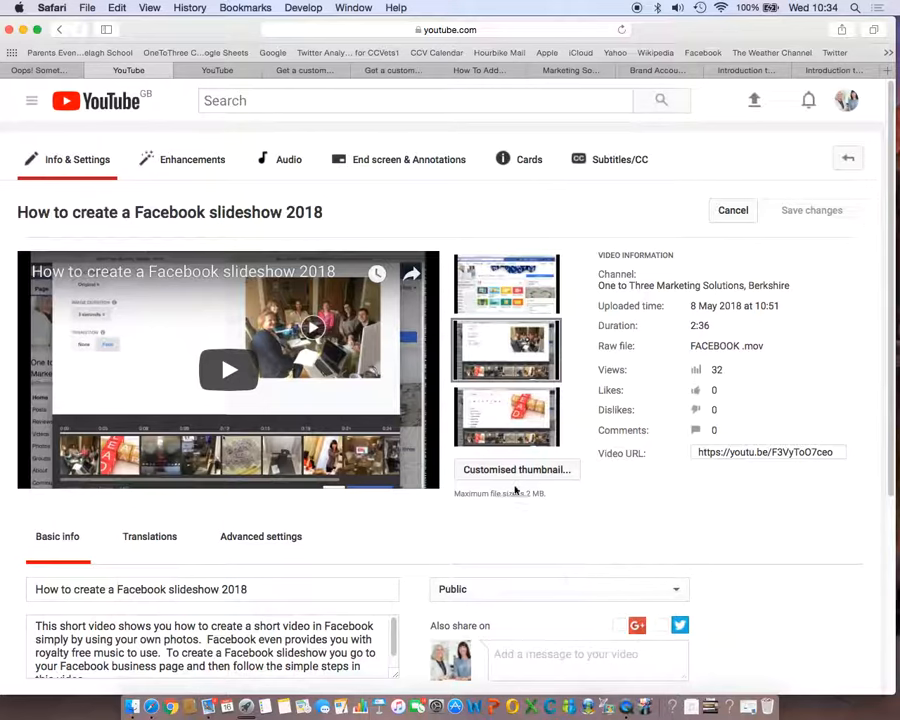
# Trim the end of the video to about 2:31.9 in the enhancements editor, and clear the trim
pyautogui.click(188, 166)
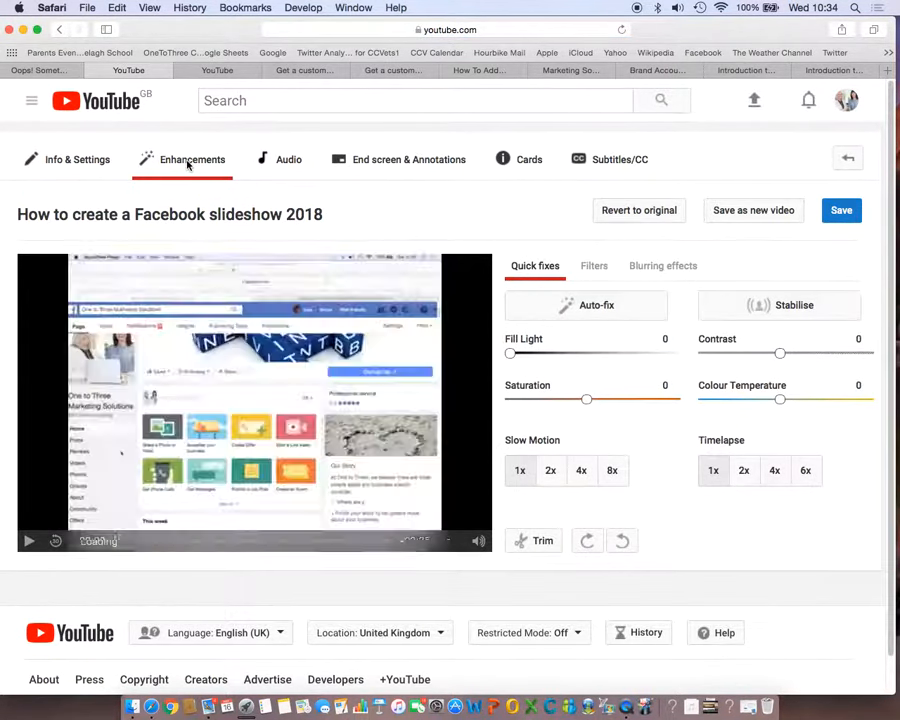
pyautogui.click(29, 540)
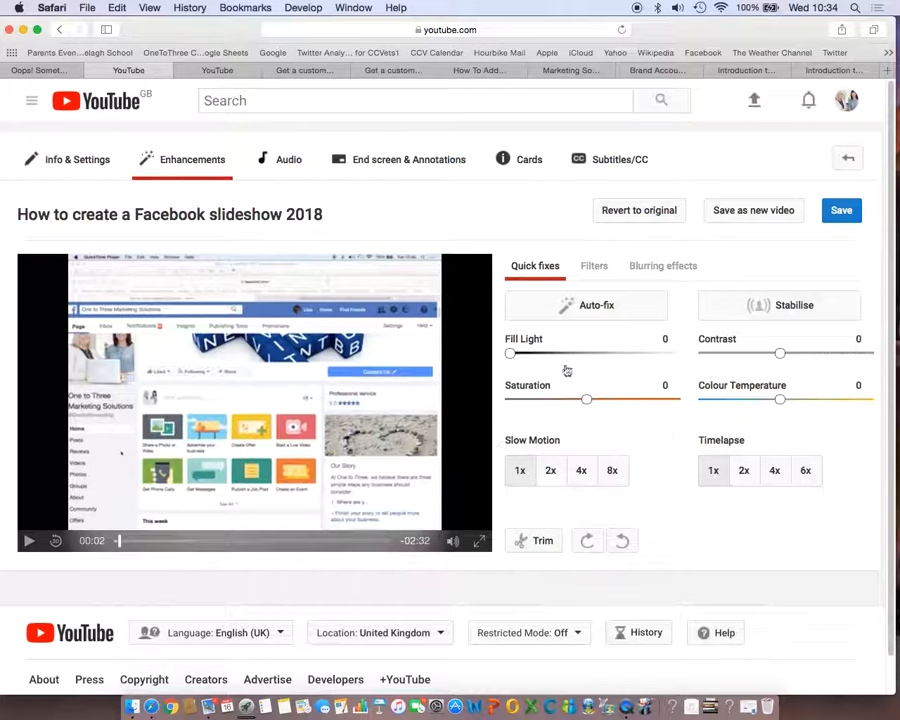
pyautogui.click(539, 541)
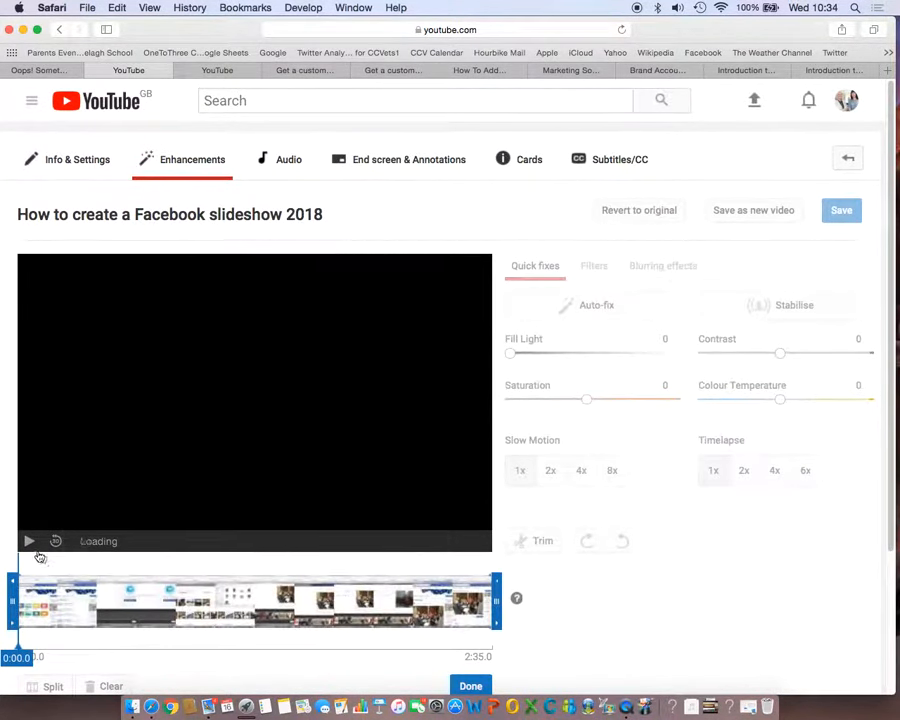
pyautogui.click(30, 541)
pyautogui.click(30, 542)
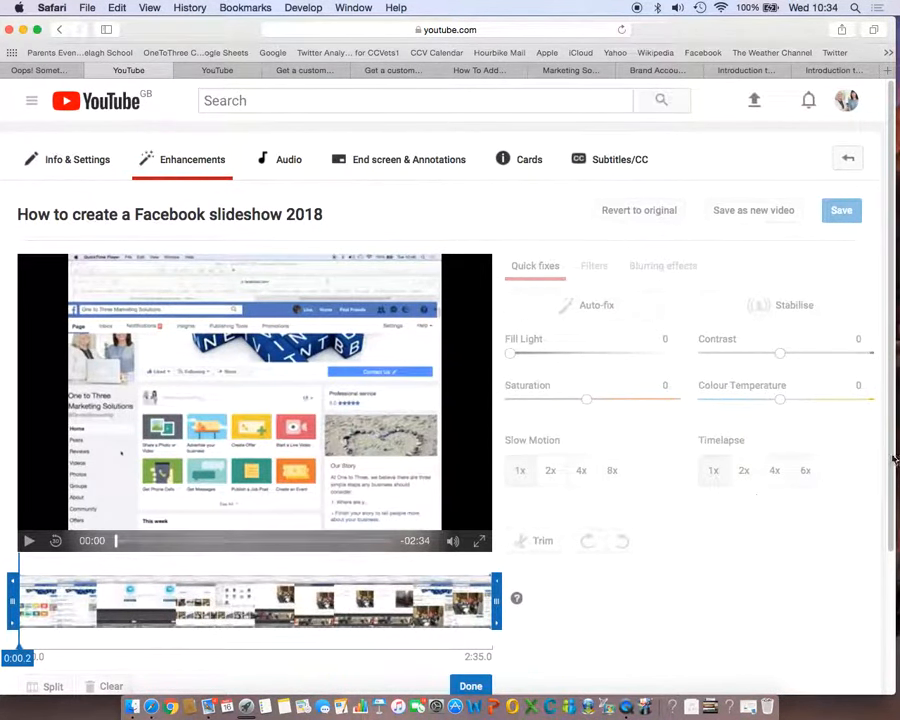
pyautogui.scroll(-3, 888, 470)
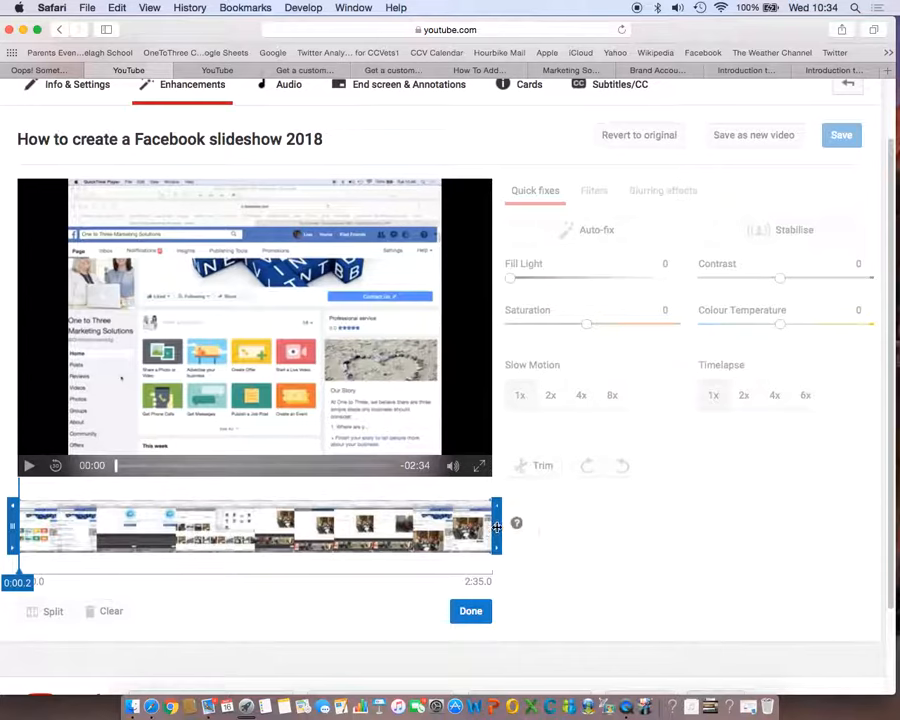
pyautogui.moveTo(496, 527)
pyautogui.mouseDown()
pyautogui.moveTo(467, 526)
pyautogui.moveTo(486, 526)
pyautogui.mouseUp()
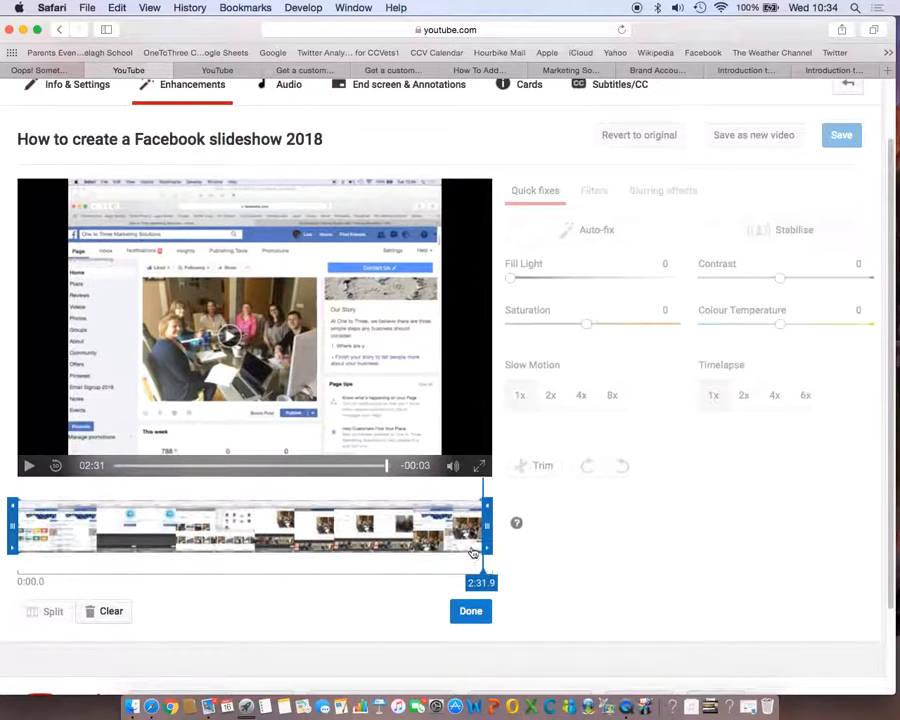
pyautogui.click(111, 616)
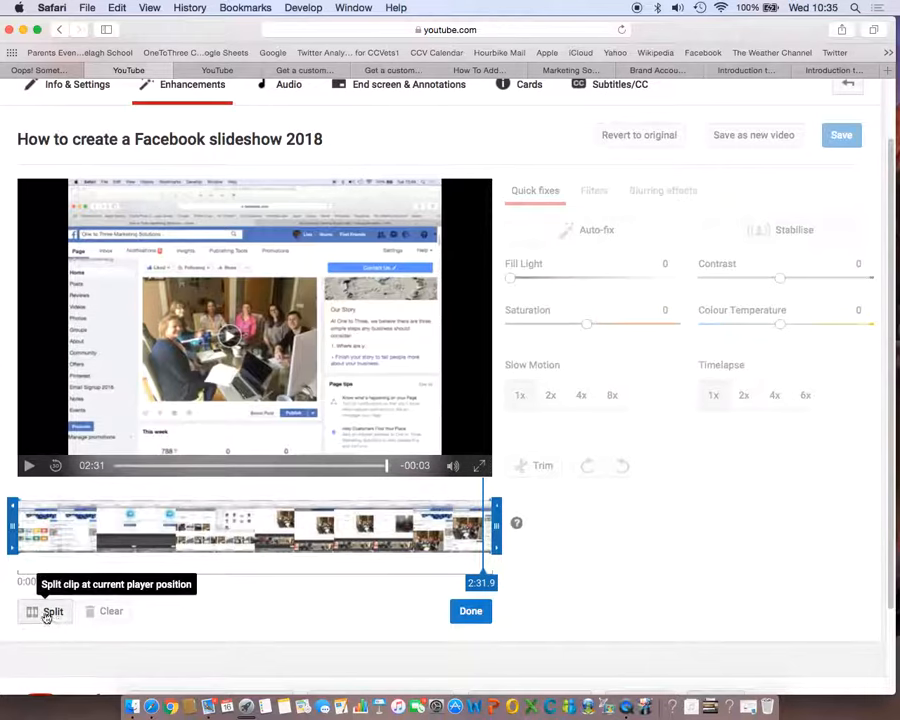
# Split the clip at 2:31.9, and clear the split
pyautogui.click(45, 616)
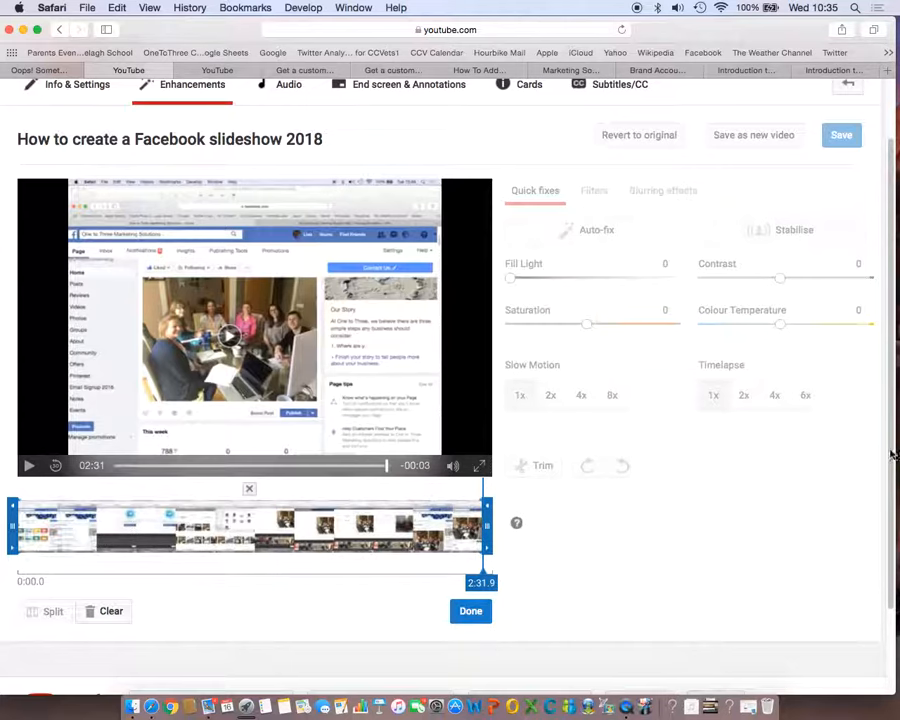
pyautogui.scroll(2, 892, 455)
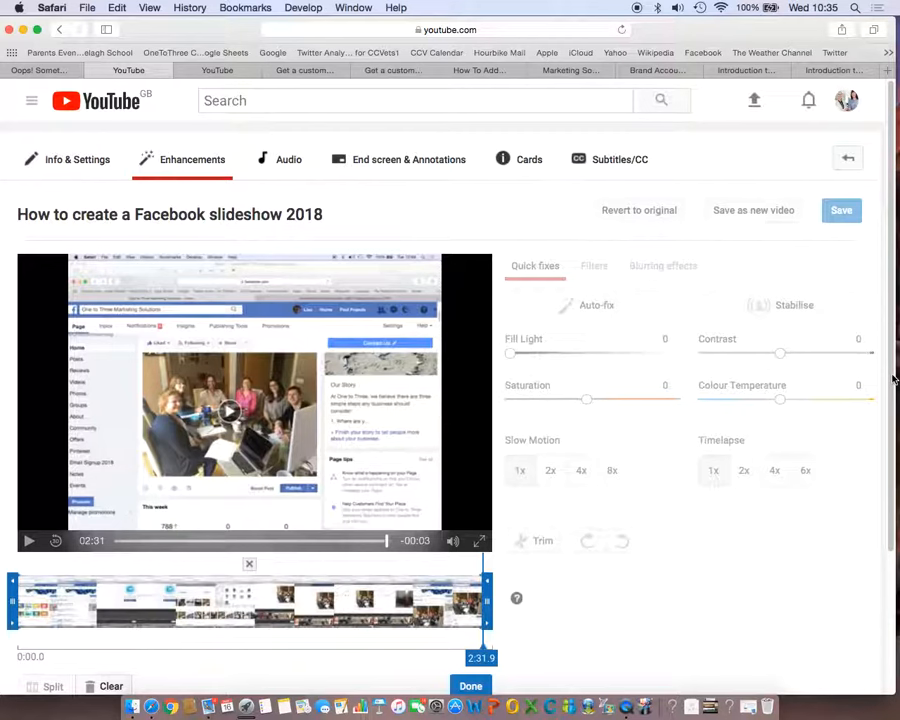
pyautogui.scroll(-2, 890, 420)
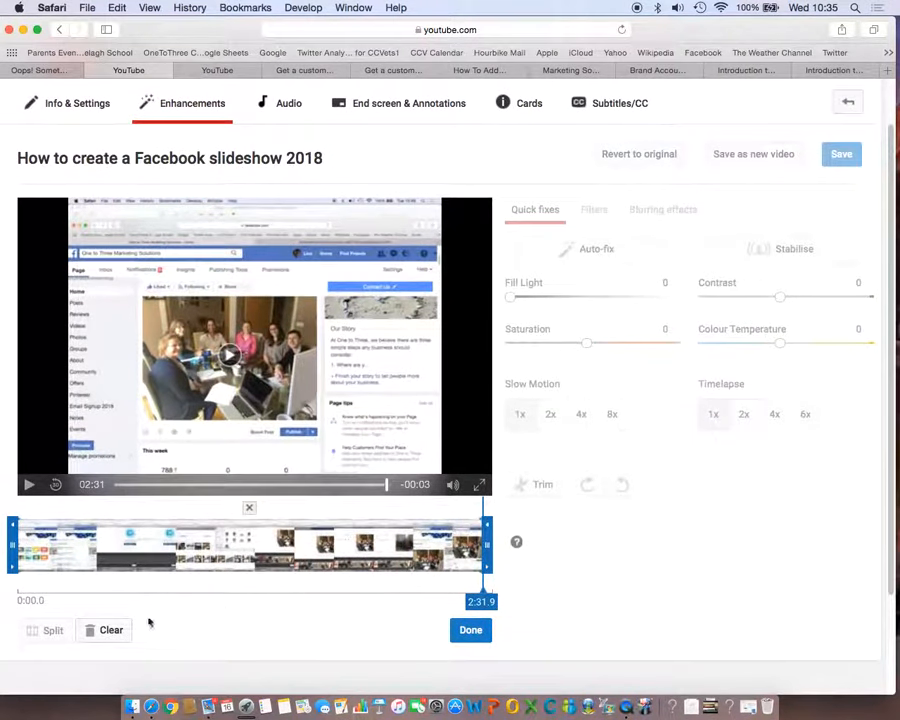
pyautogui.click(115, 629)
pyautogui.scroll(1, 890, 455)
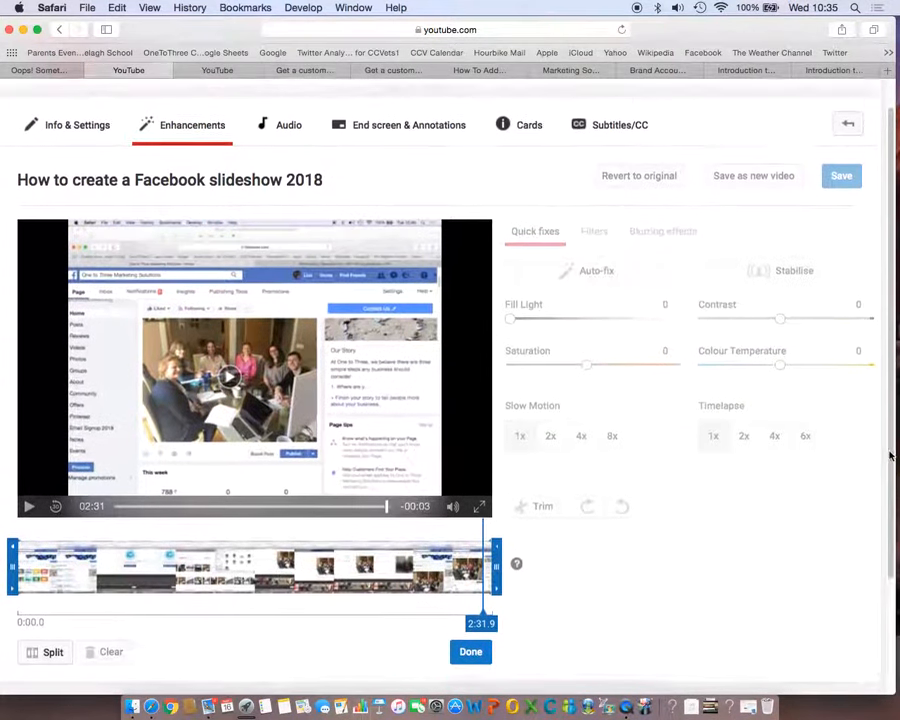
pyautogui.scroll(1, 890, 455)
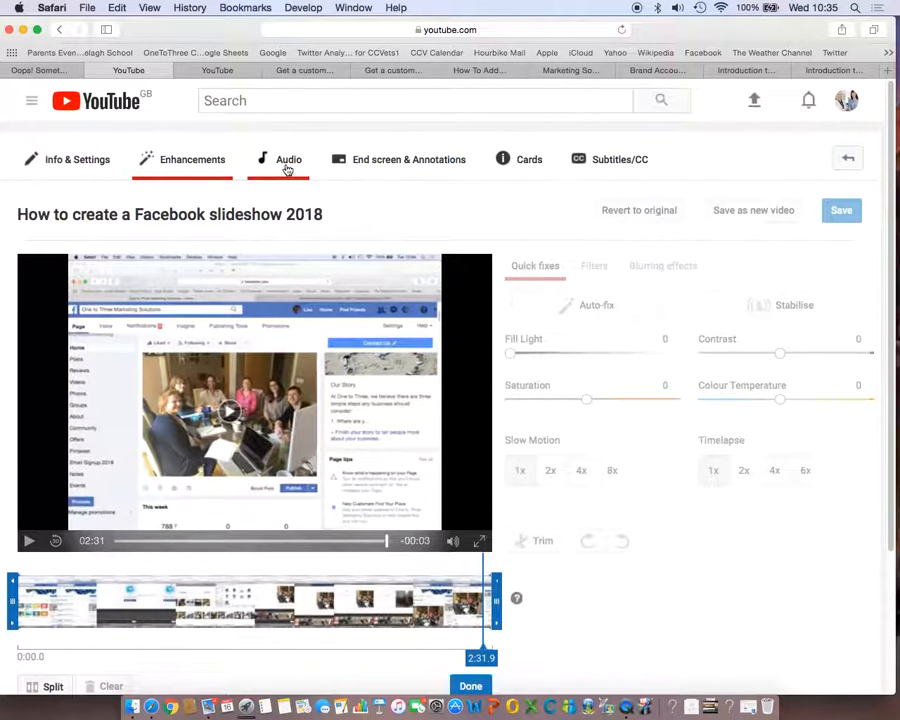
# Preview the video with the featured track "Hold on a Second" as its audio, and pause the playback
pyautogui.click(287, 168)
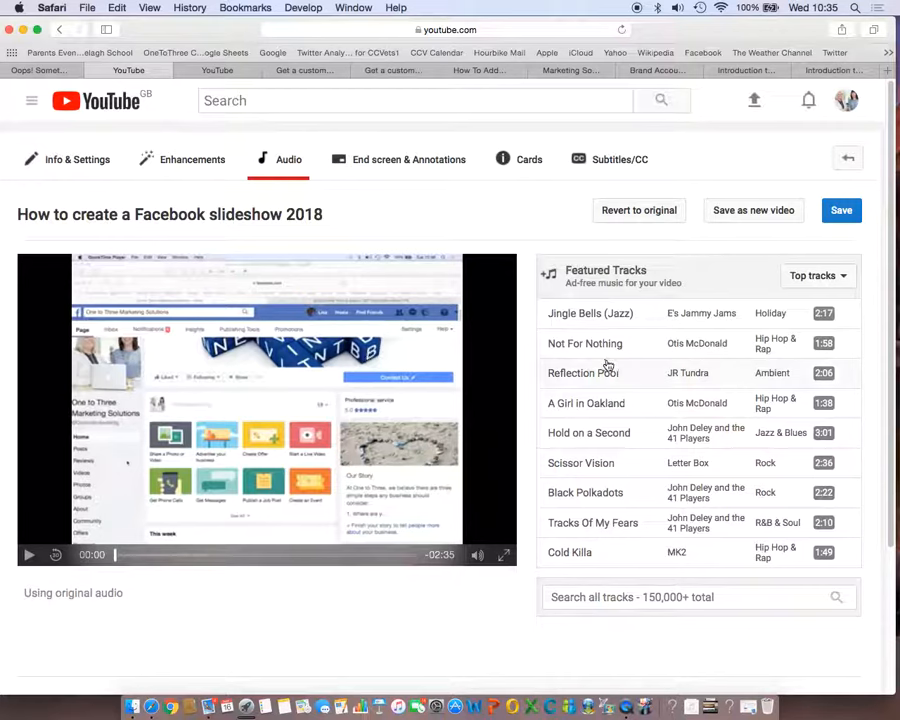
pyautogui.click(579, 438)
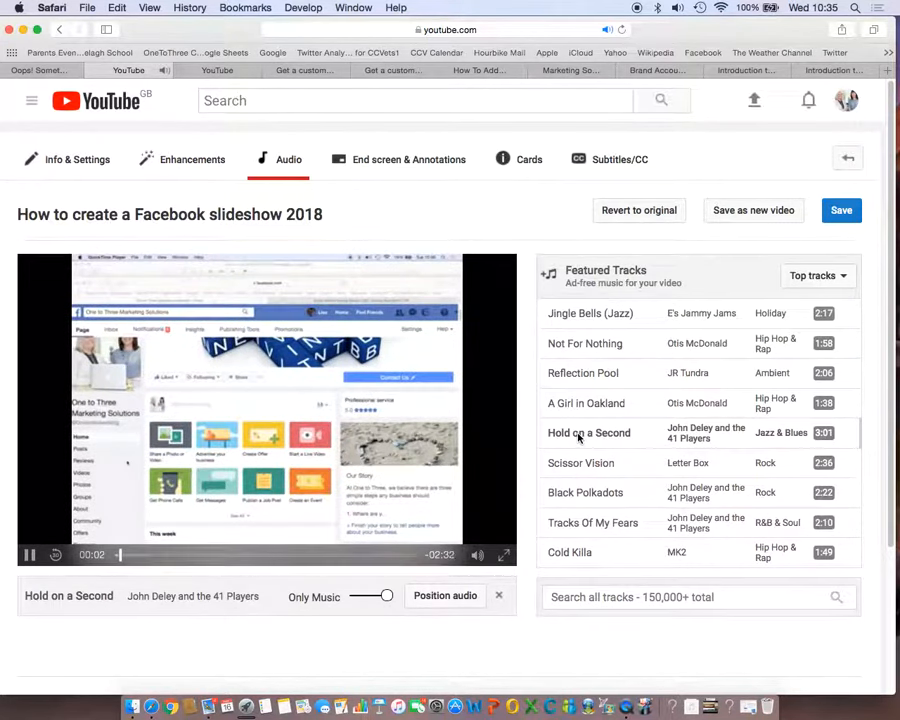
pyautogui.click(31, 557)
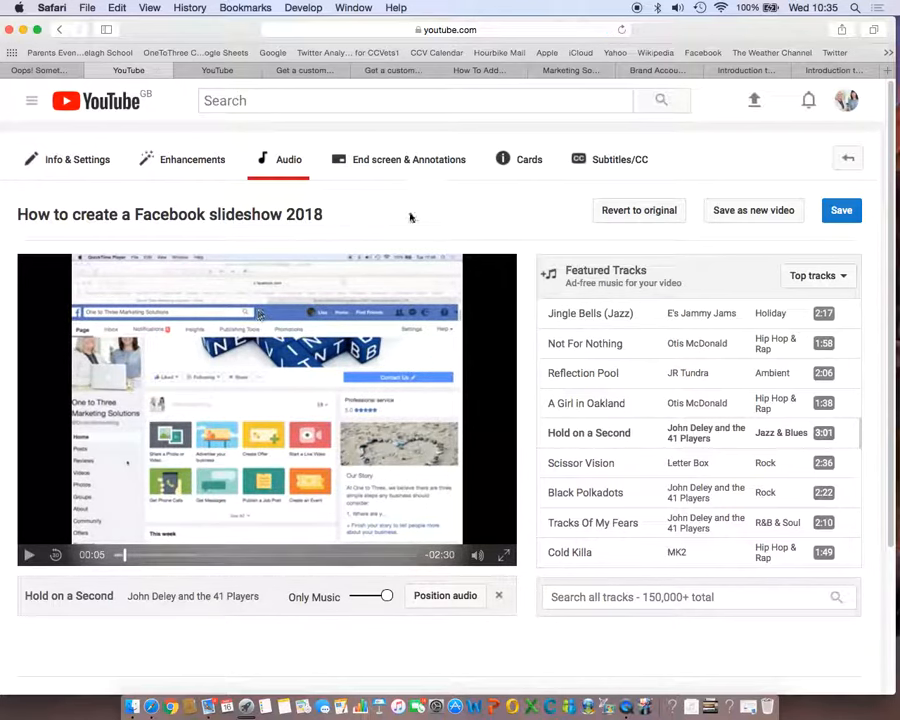
# Add a Subscribe element to the video's end screen
pyautogui.click(405, 160)
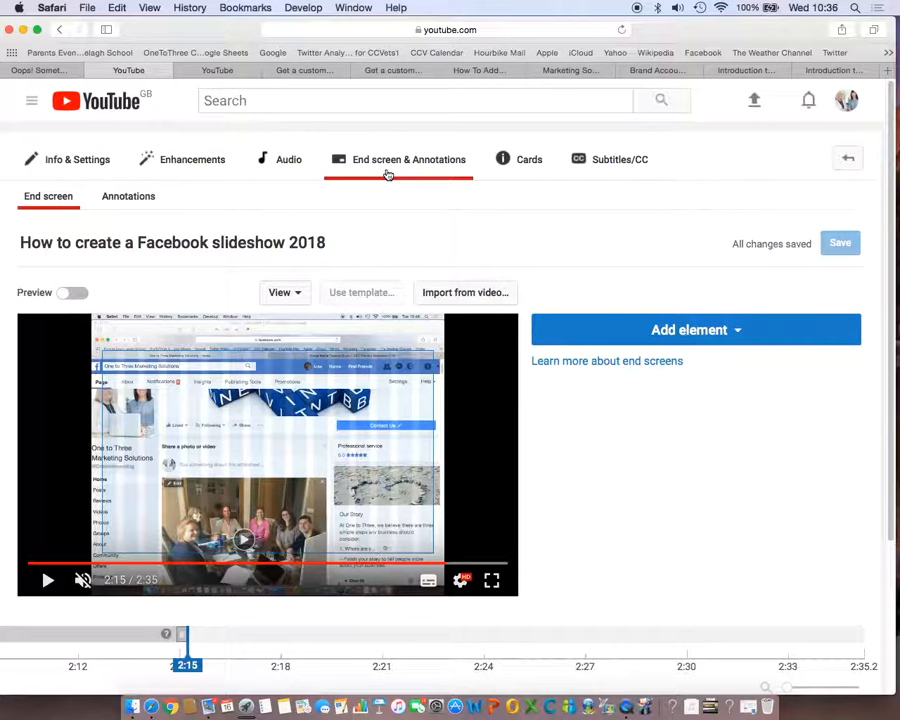
pyautogui.click(739, 336)
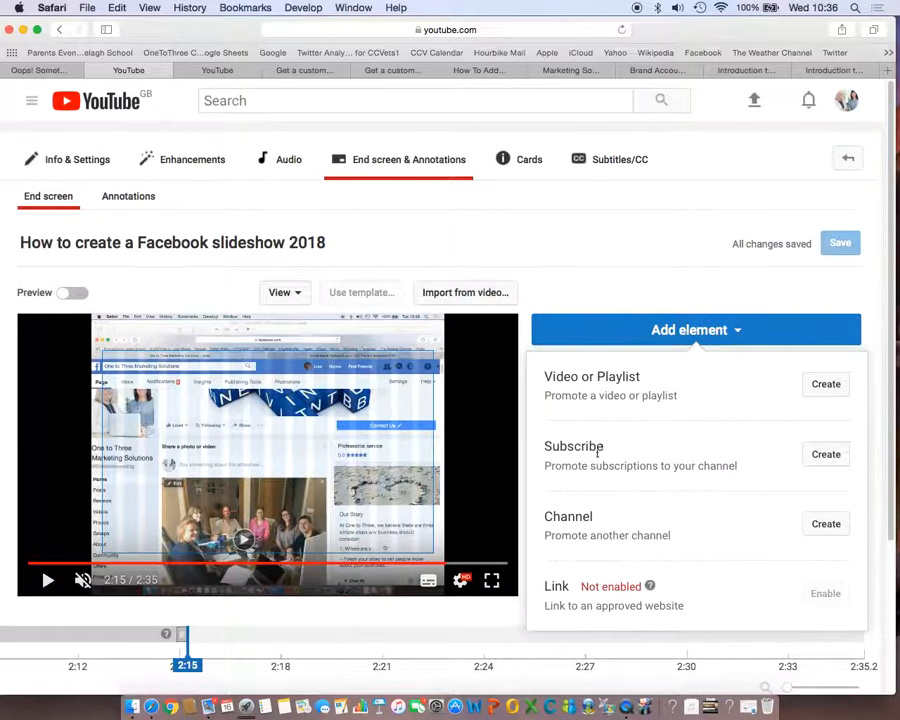
pyautogui.click(826, 455)
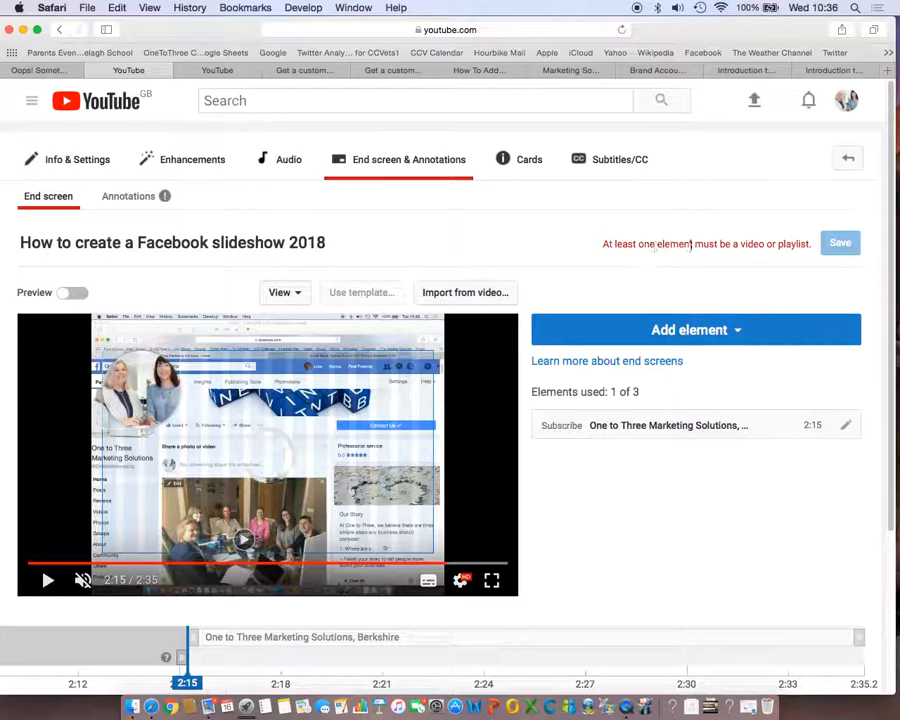
# Add a video element to the end screen that promotes the chosen upload "Automated response on Facebook Messenger"
pyautogui.click(738, 335)
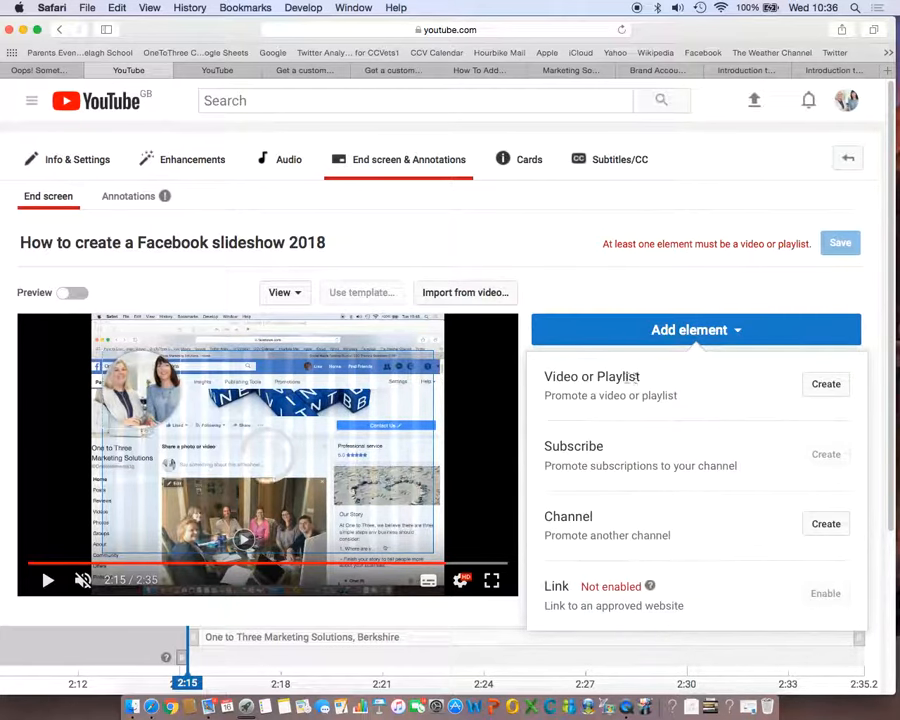
pyautogui.click(825, 385)
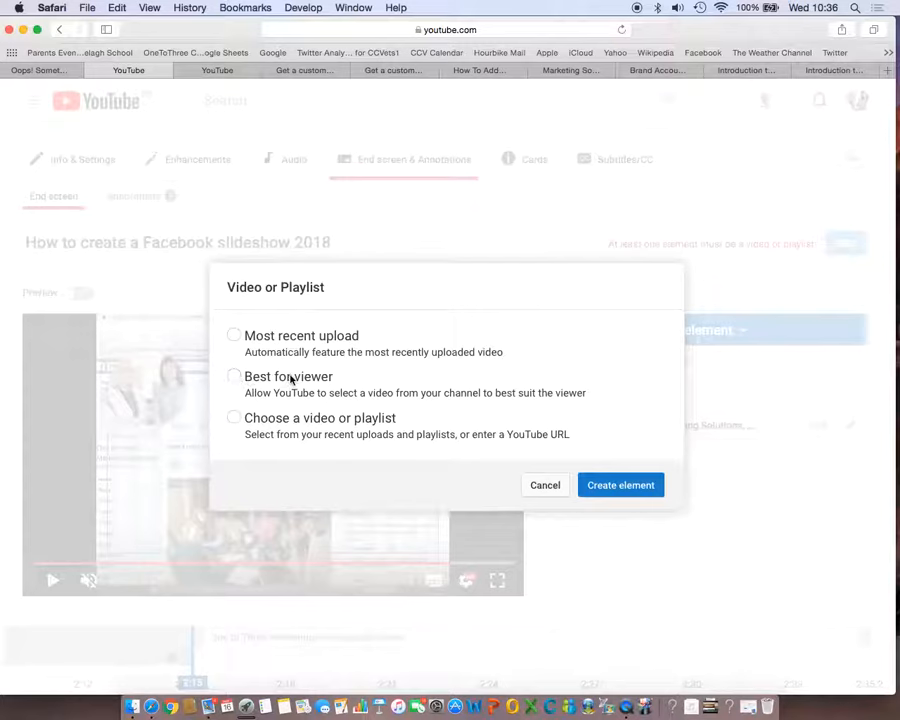
pyautogui.click(234, 419)
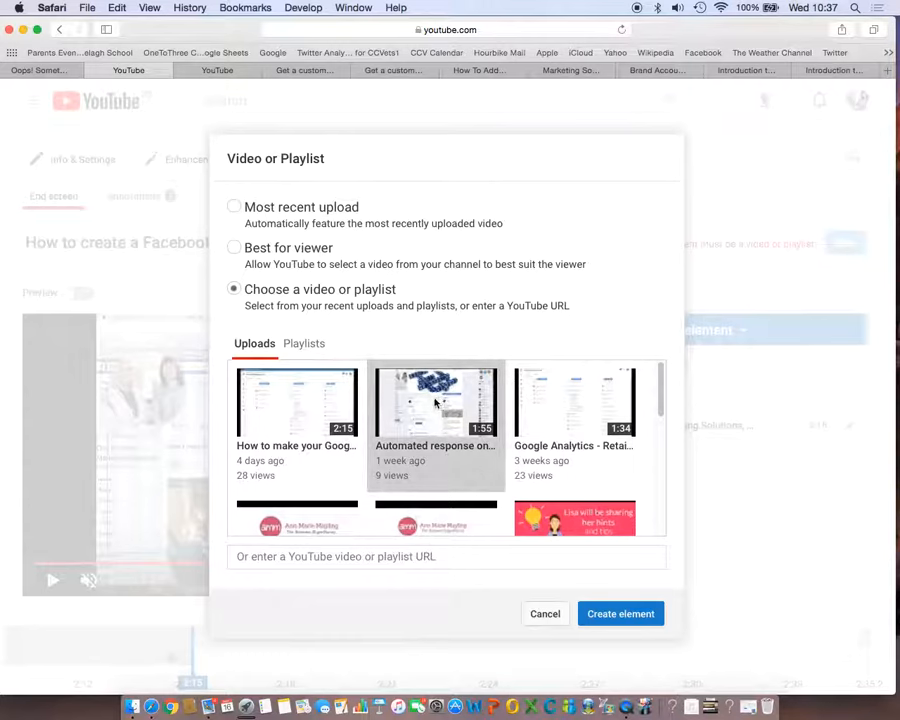
pyautogui.click(621, 616)
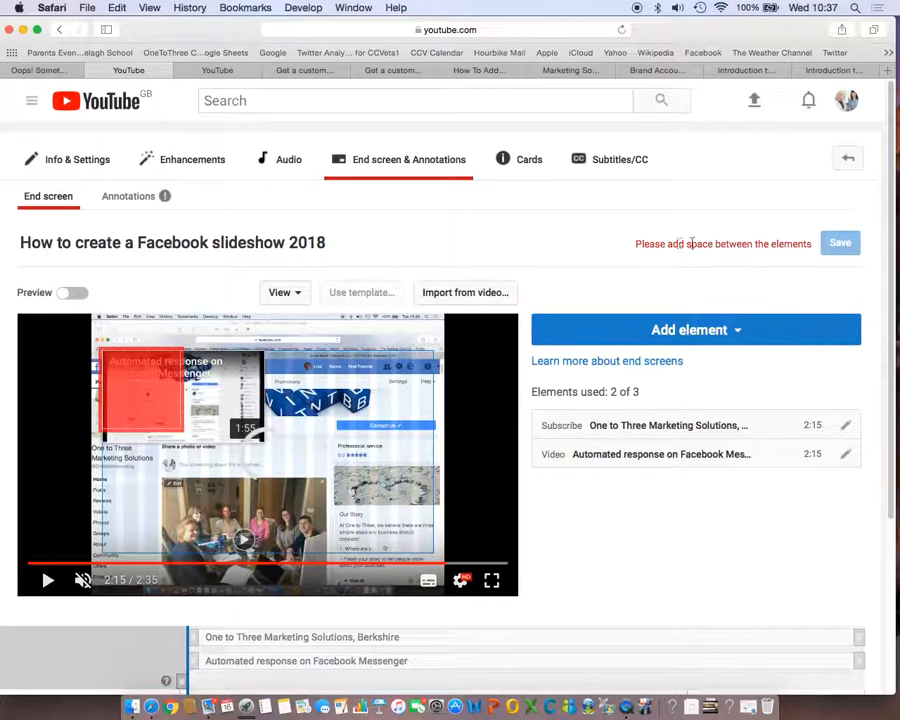
# Separate the end screen timings so the Subscribe element ends and the video element starts at about 2:22, and save the end screen
pyautogui.scroll(-3, 891, 350)
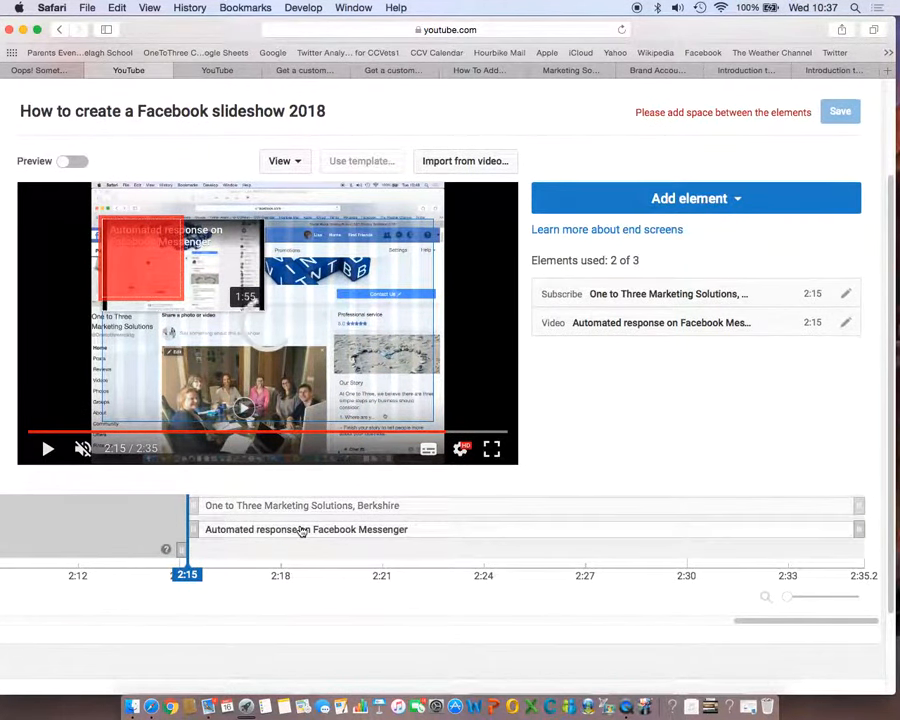
pyautogui.moveTo(196, 530); pyautogui.dragTo(452, 527)
pyautogui.moveTo(855, 506); pyautogui.dragTo(439, 511)
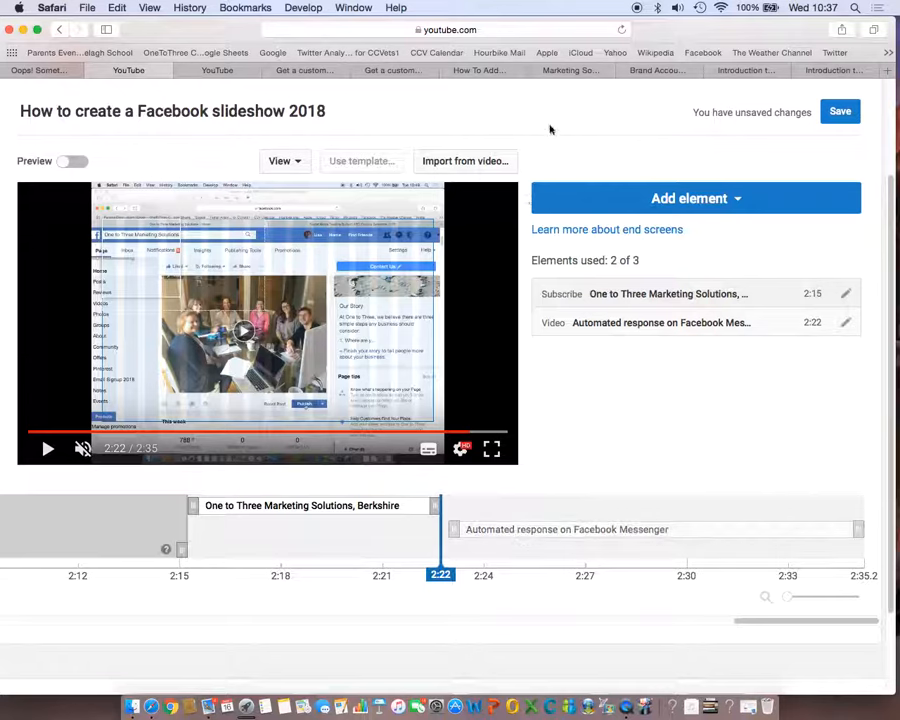
pyautogui.click(841, 117)
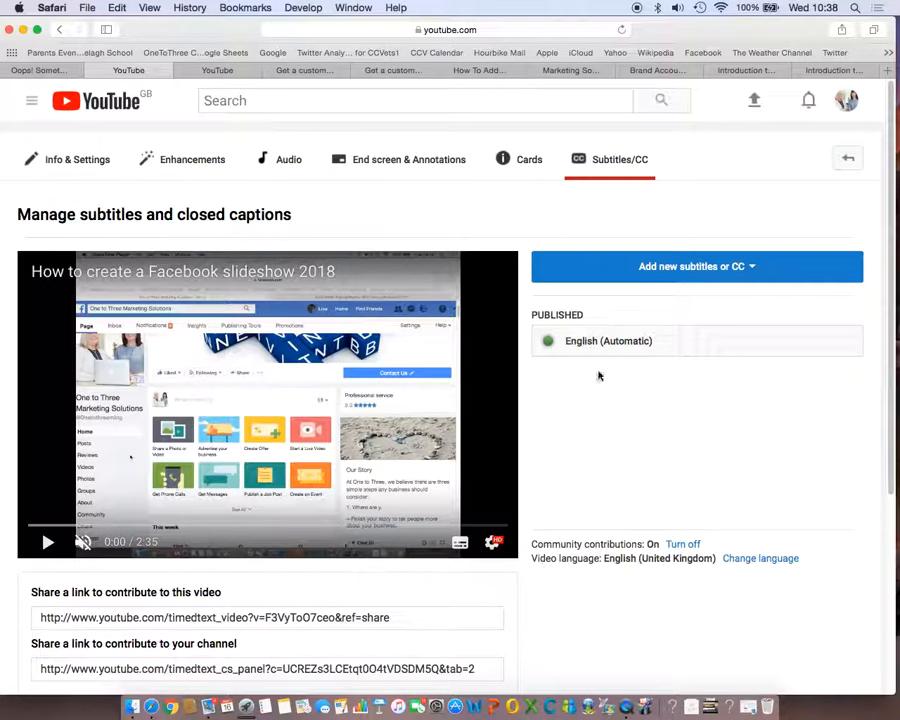
# Start new English (United Kingdom) subtitles for the video using the create new subtitles or CC method
pyautogui.click(752, 268)
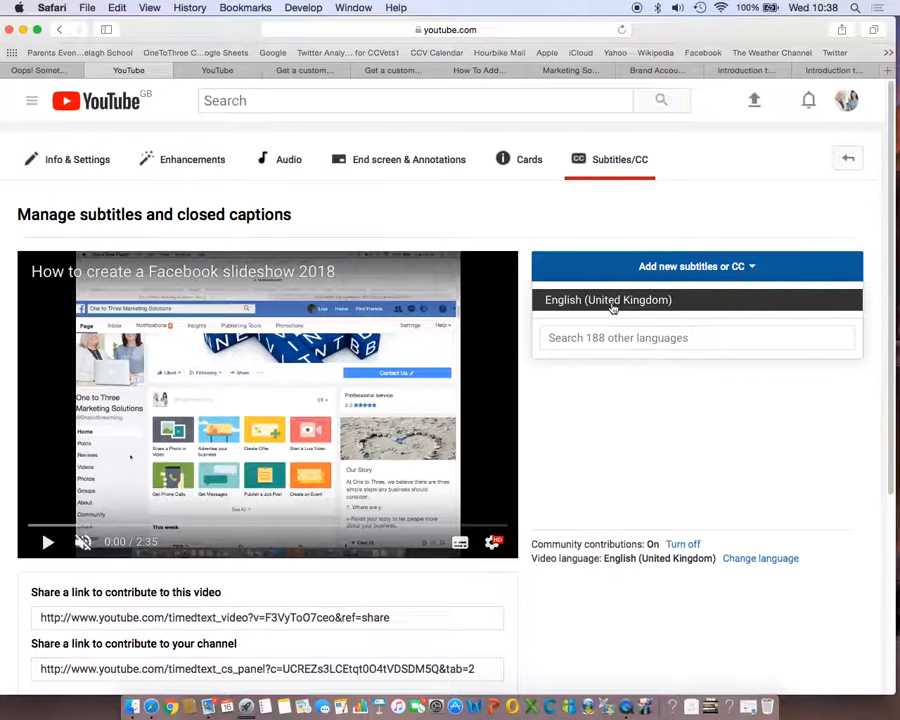
pyautogui.click(613, 303)
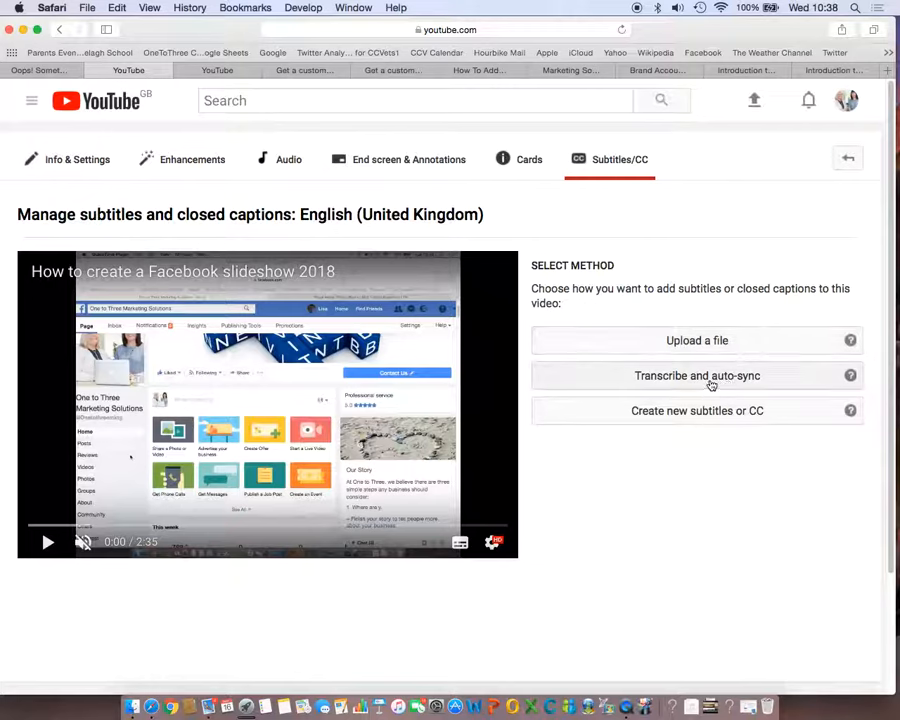
pyautogui.click(679, 417)
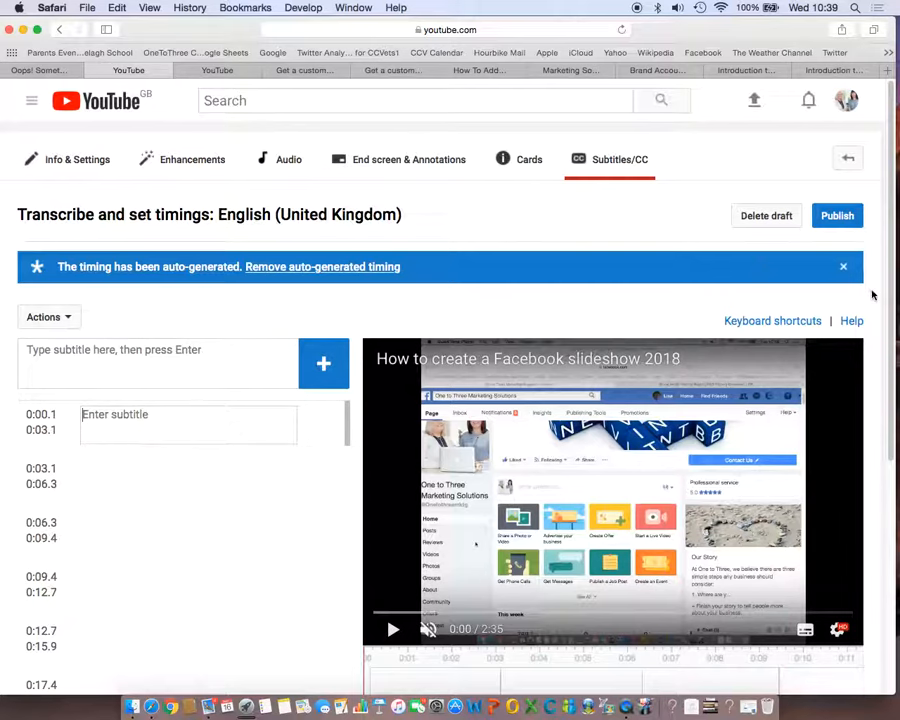
pyautogui.scroll(-5, 881, 323)
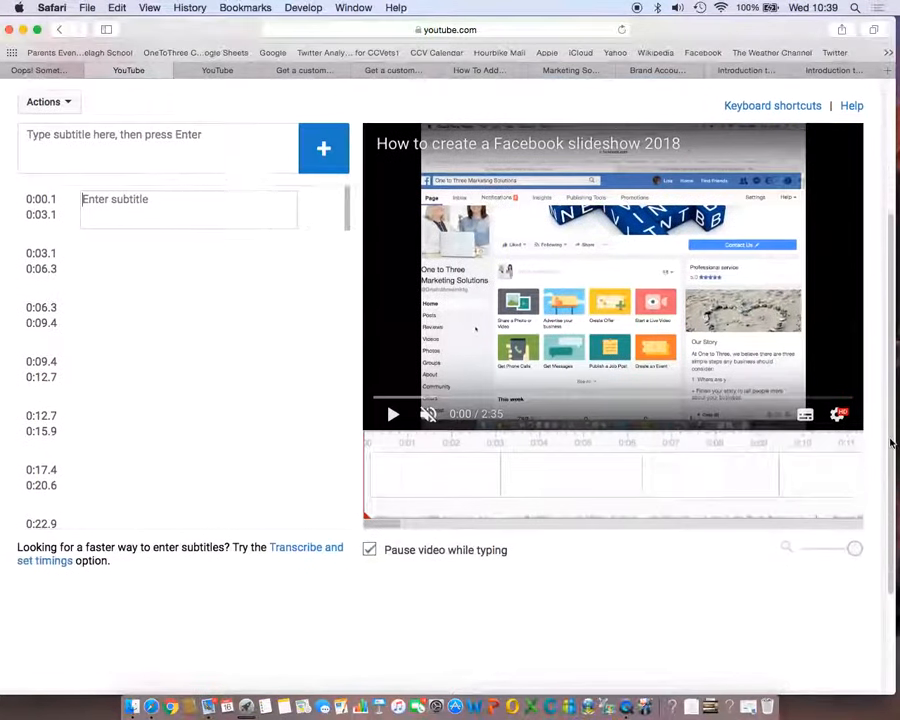